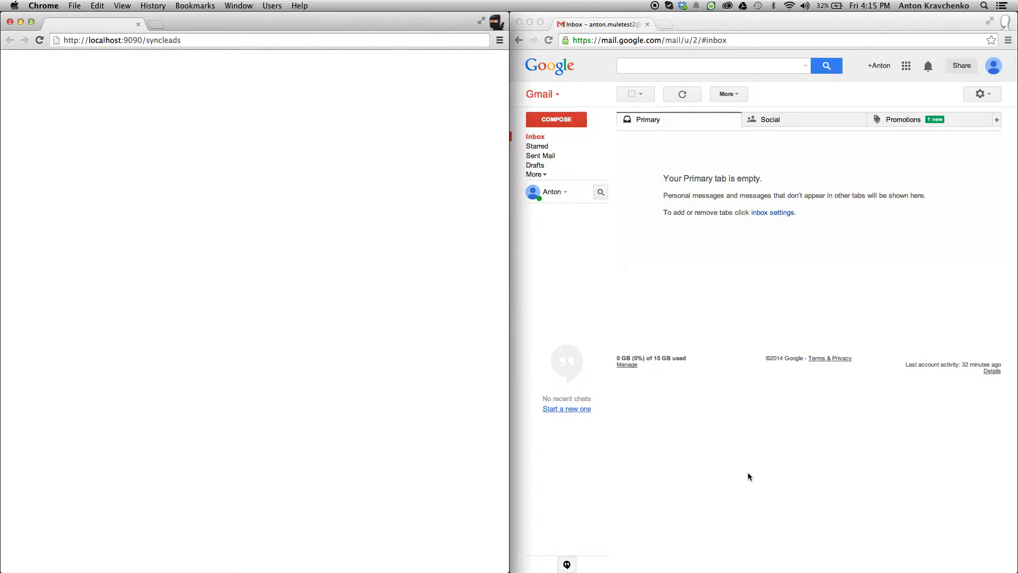
Reload localhost:9090/syncleads to trigger the 19-record lead migration batch
click(245, 40)
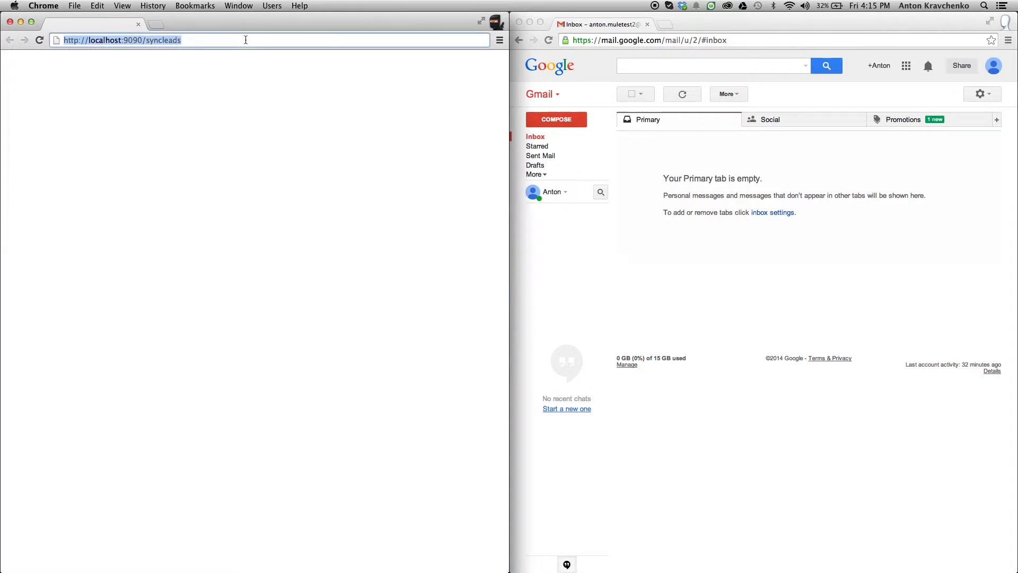
key(Return)
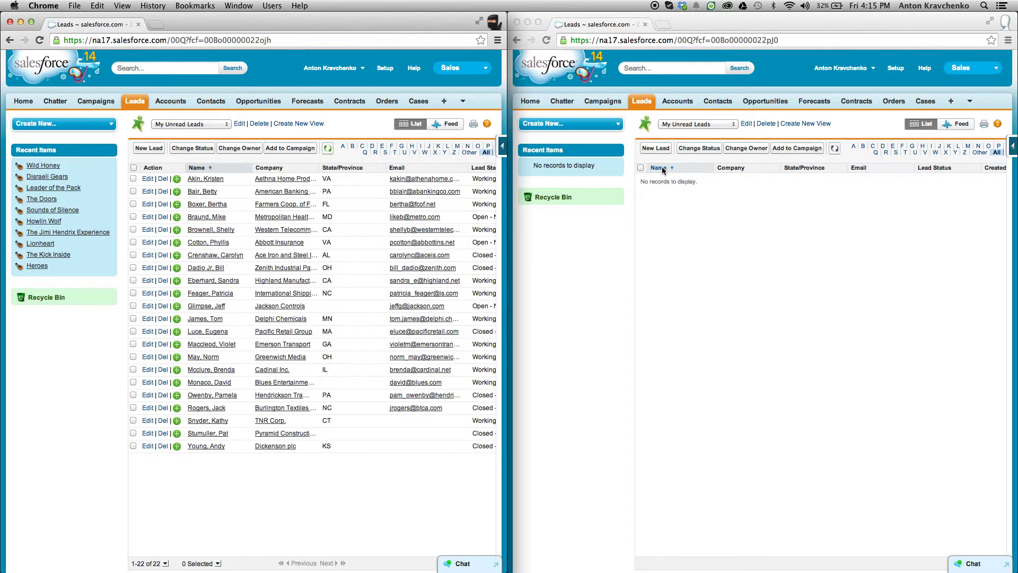
Refresh org B's Leads list view so the 19 migrated leads appear
click(833, 149)
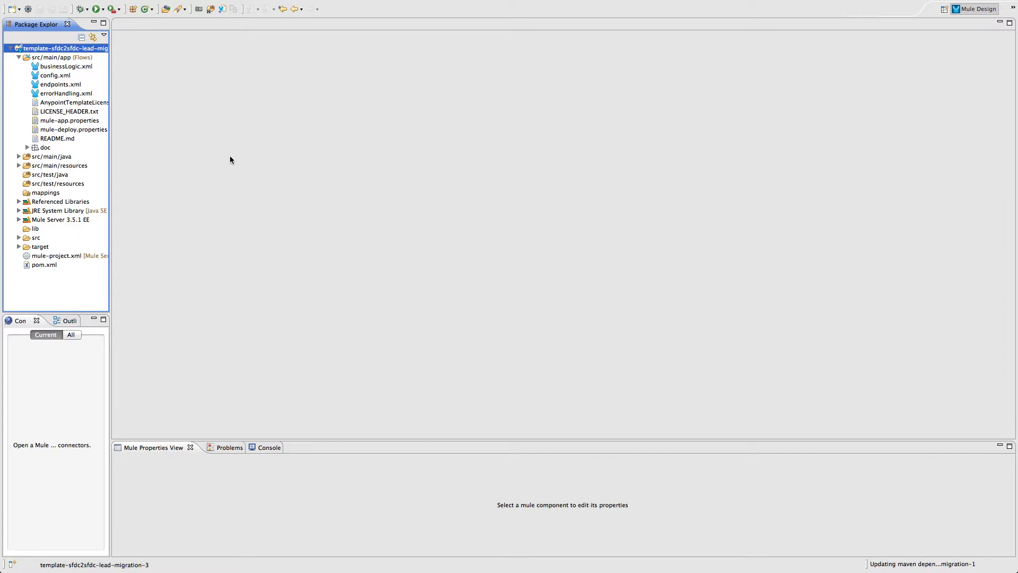
Open endpoints.xml and businessLogic.xml from the Package Explorer to view their flows
double_click(84, 86)
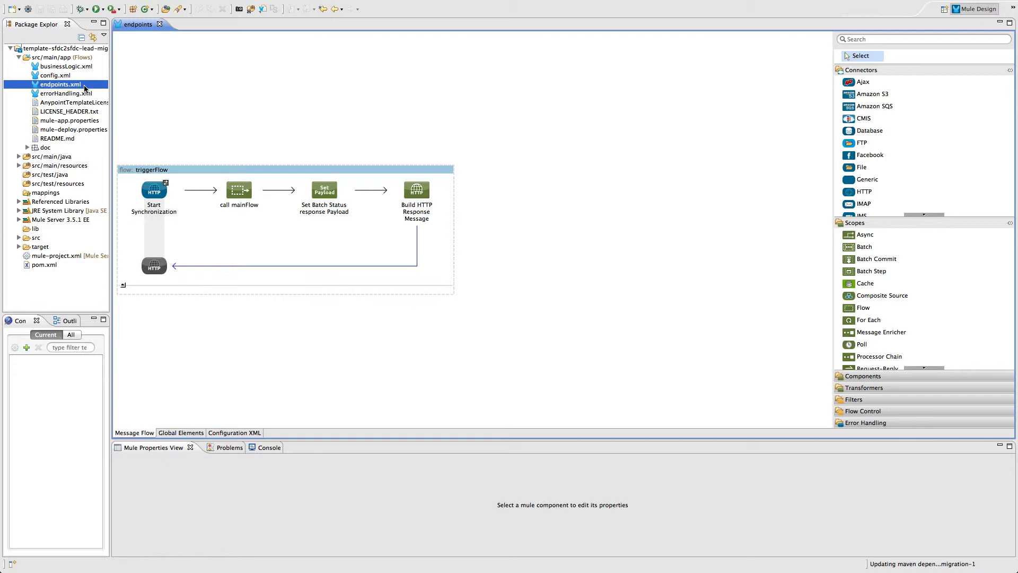
double_click(91, 69)
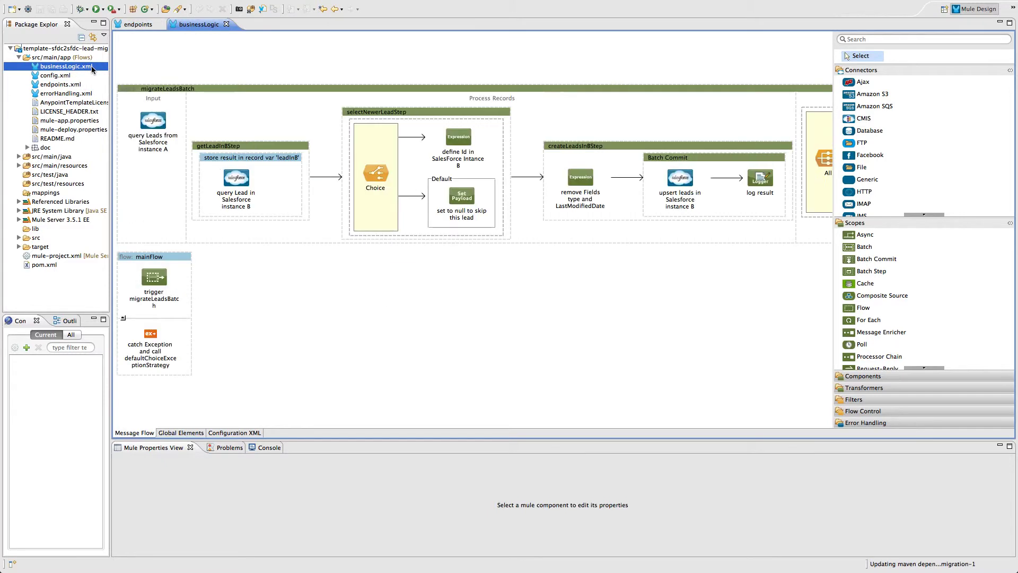
Review the migrateLeadsBatch query of Salesforce A leads, highlighting its WHERE Email filter, then getLeadInBStep
click(210, 90)
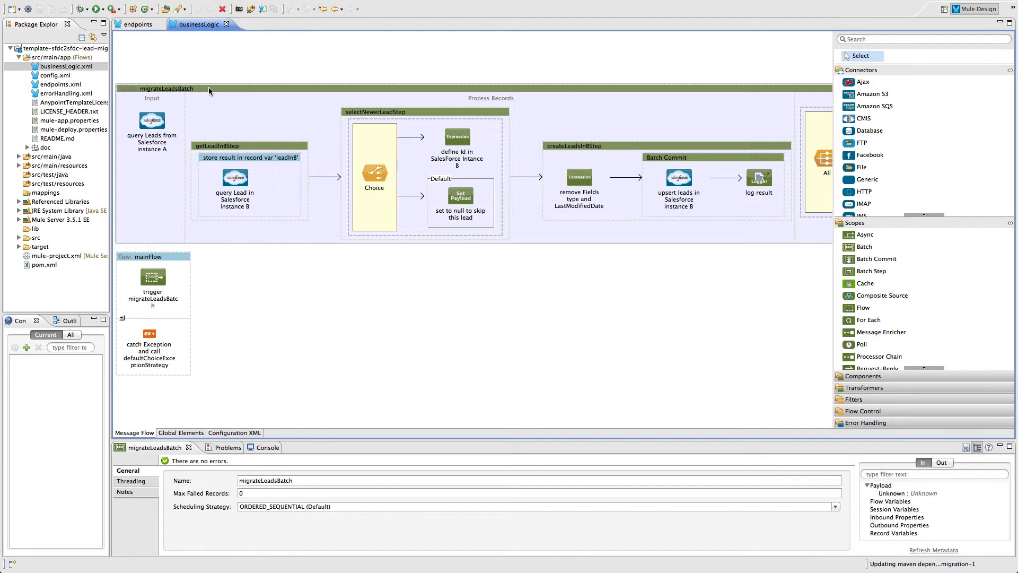
click(155, 111)
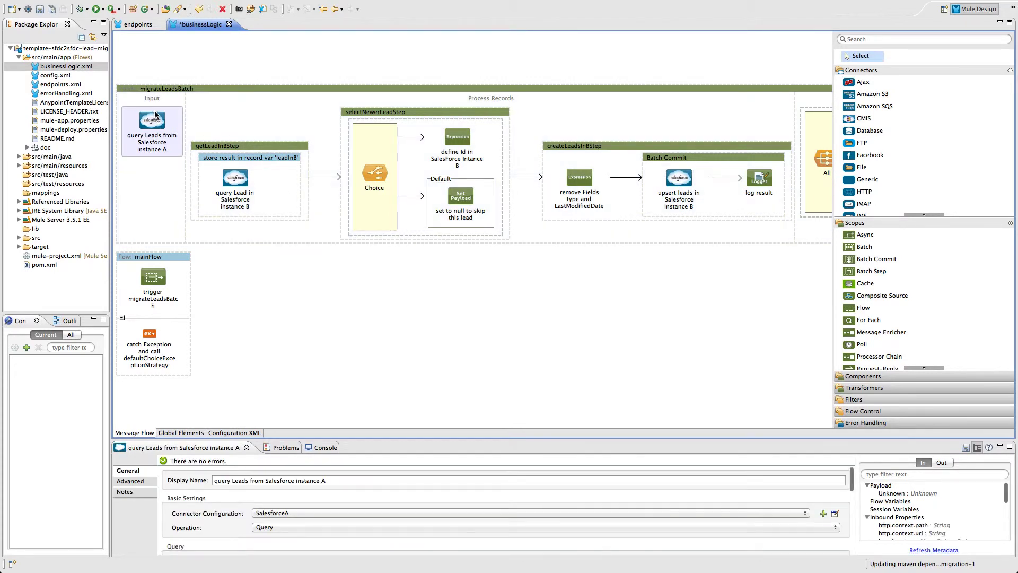
scroll(384, 513, down, 3)
scroll(384, 512, down, 3)
click(626, 520)
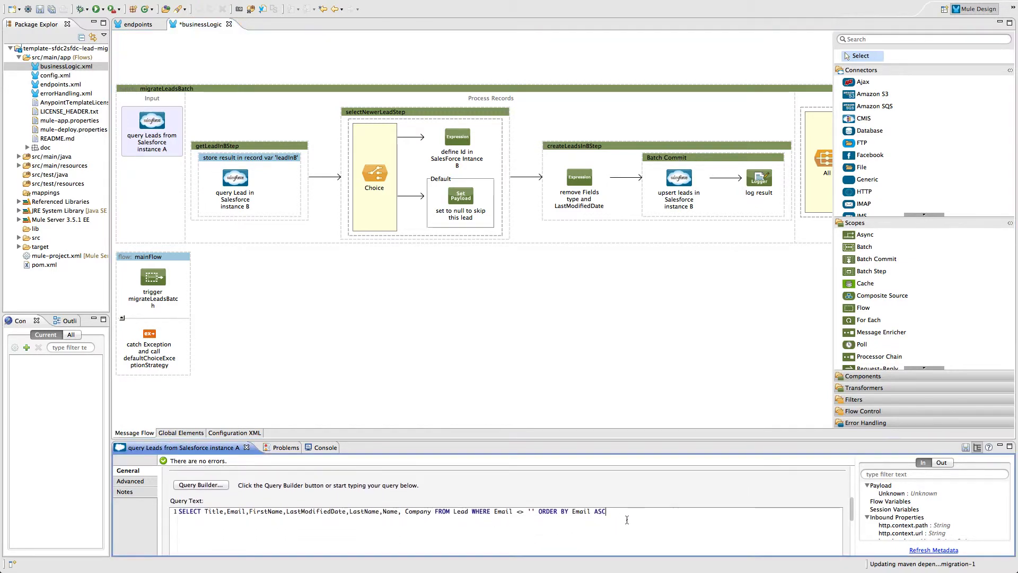
drag(627, 519, 472, 515)
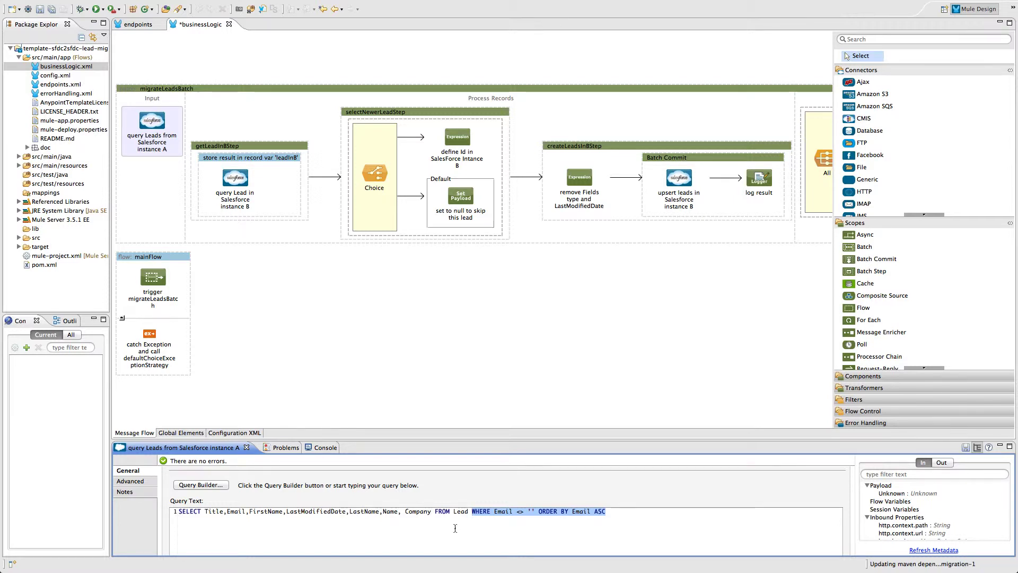
click(280, 145)
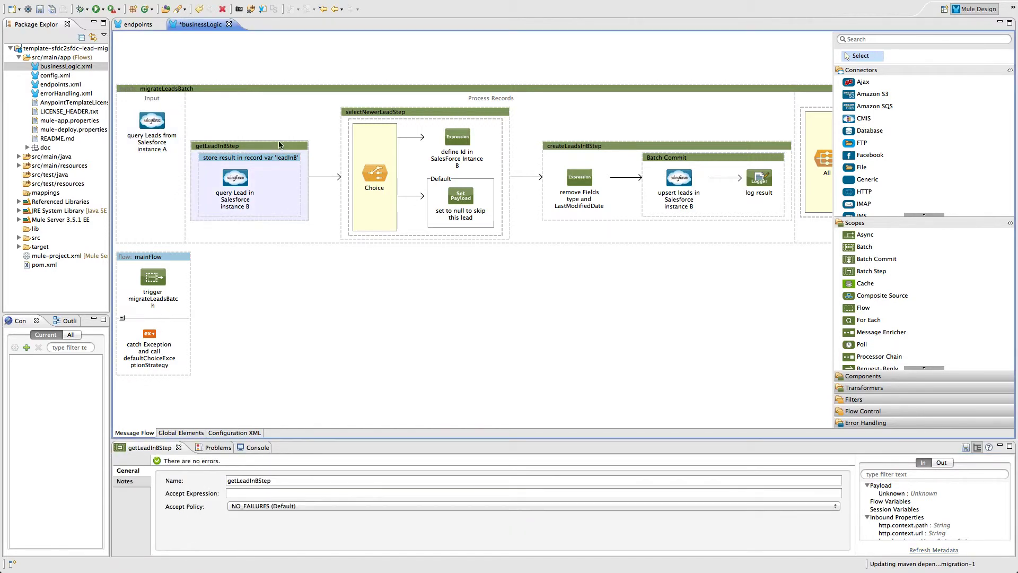
Review selectNewerLeadStep, createLeadsInBStep and the On Complete All scope settings
click(422, 115)
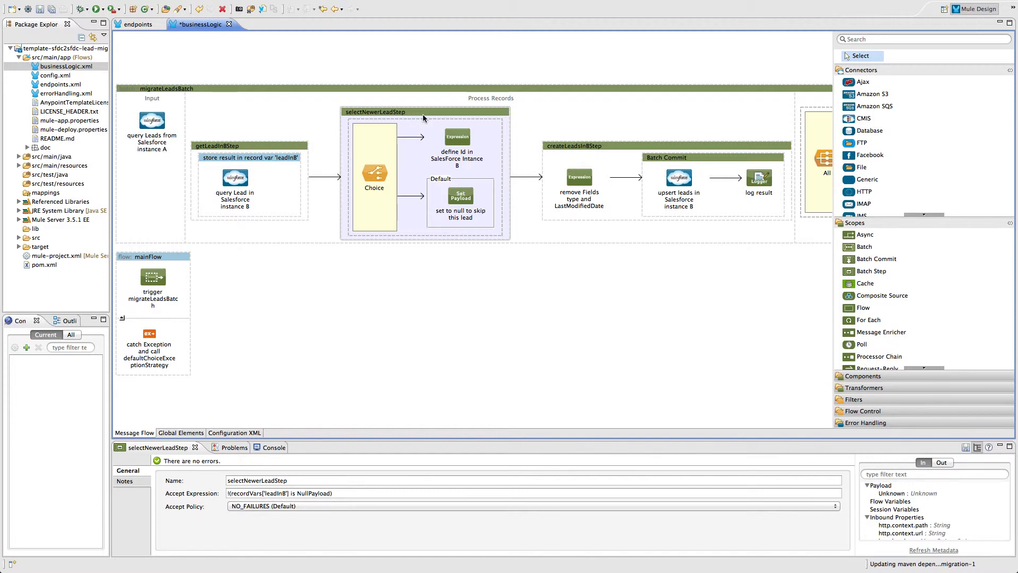
click(632, 148)
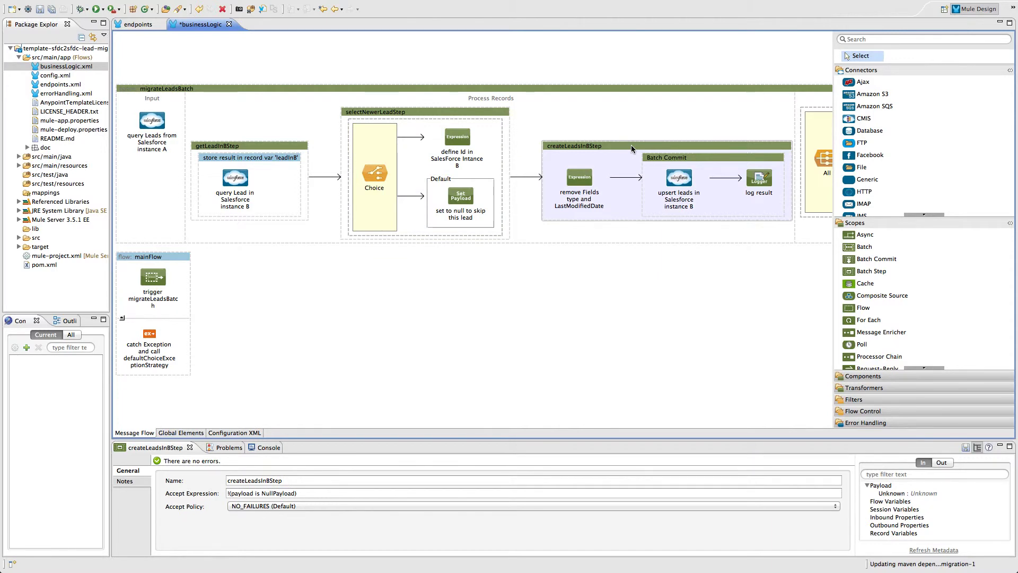
scroll(631, 148, right, 5)
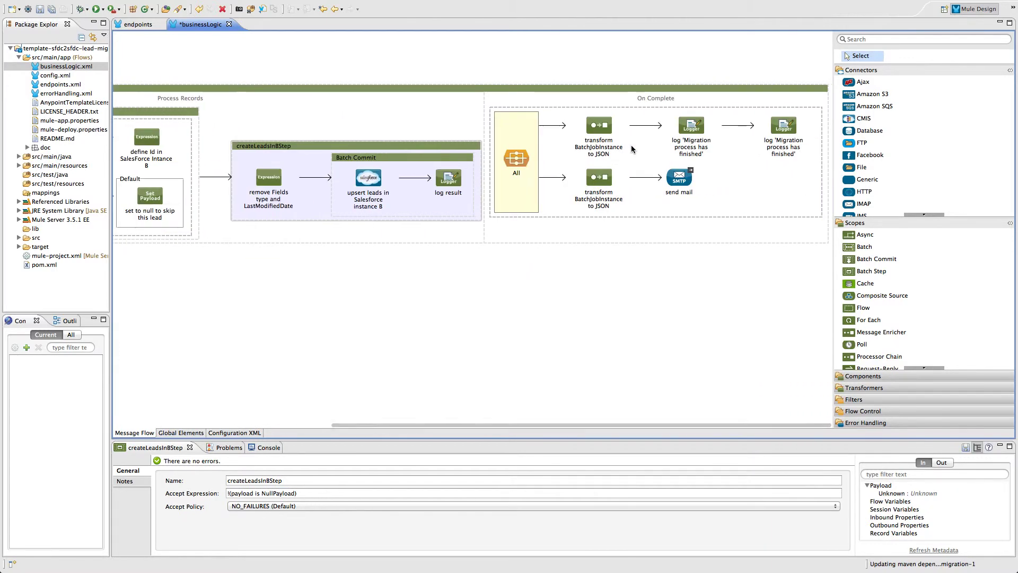
click(561, 114)
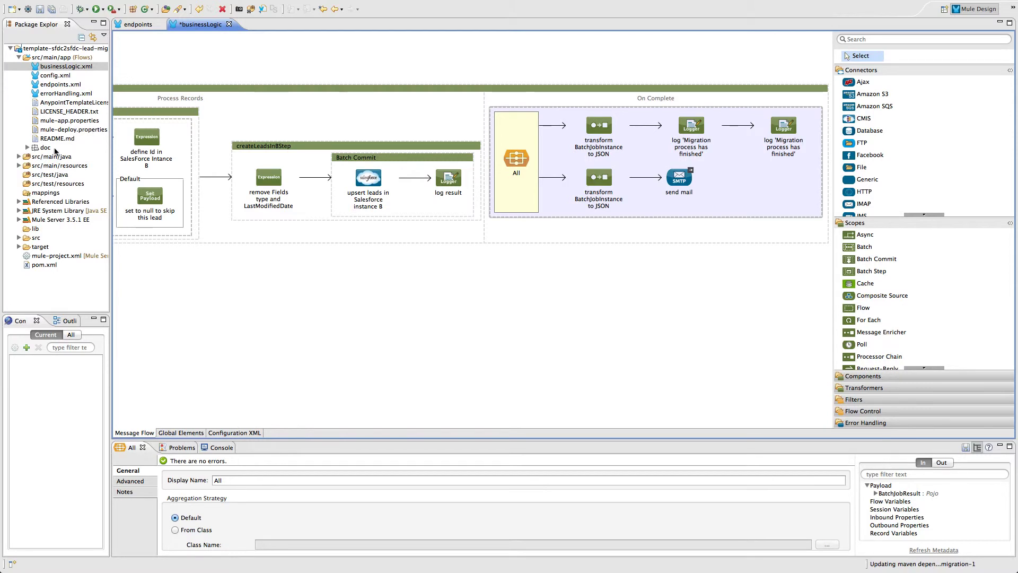
Expand src/main/resources in Package Explorer to list the four properties files
click(20, 166)
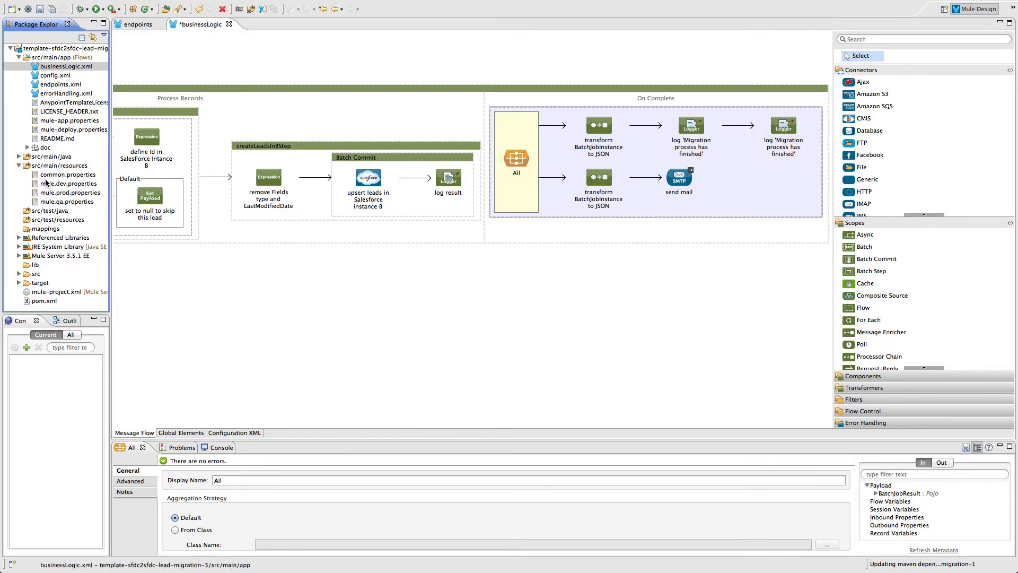
click(46, 184)
Open mule.dev.properties showing blank Salesforce A/B, SMTP and mail settings
double_click(47, 184)
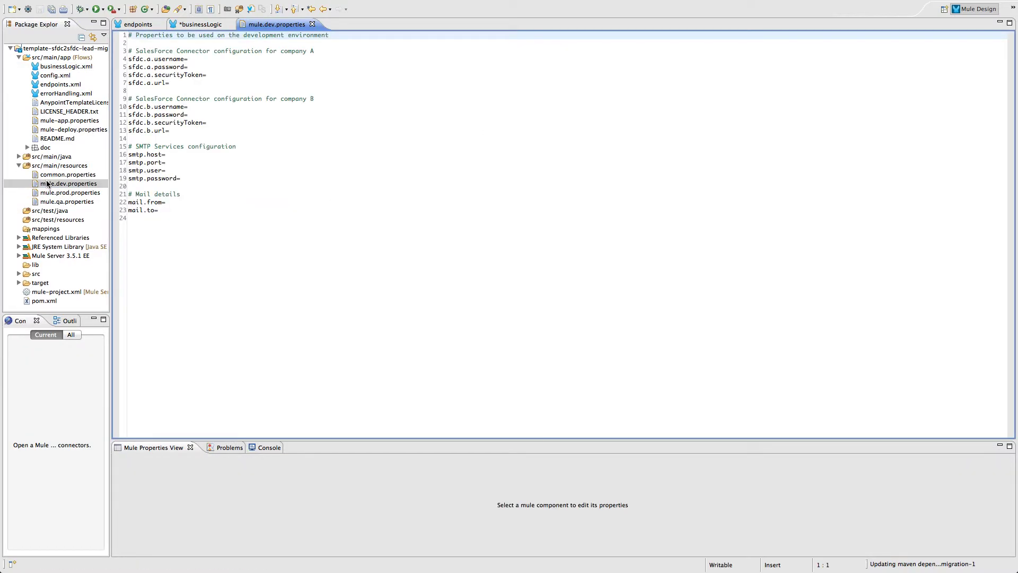